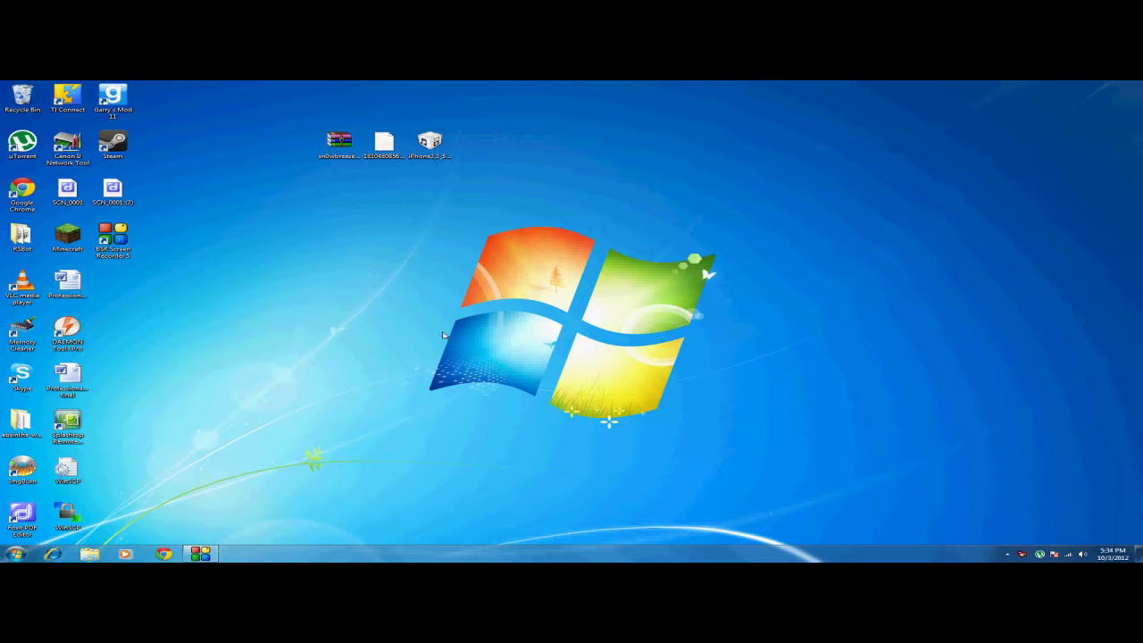
- Look over the iPhone firmware file, the SHSH file and the sn0wbreeze archive on the desktop
{"action": "left_click", "coordinate": [429, 144]}
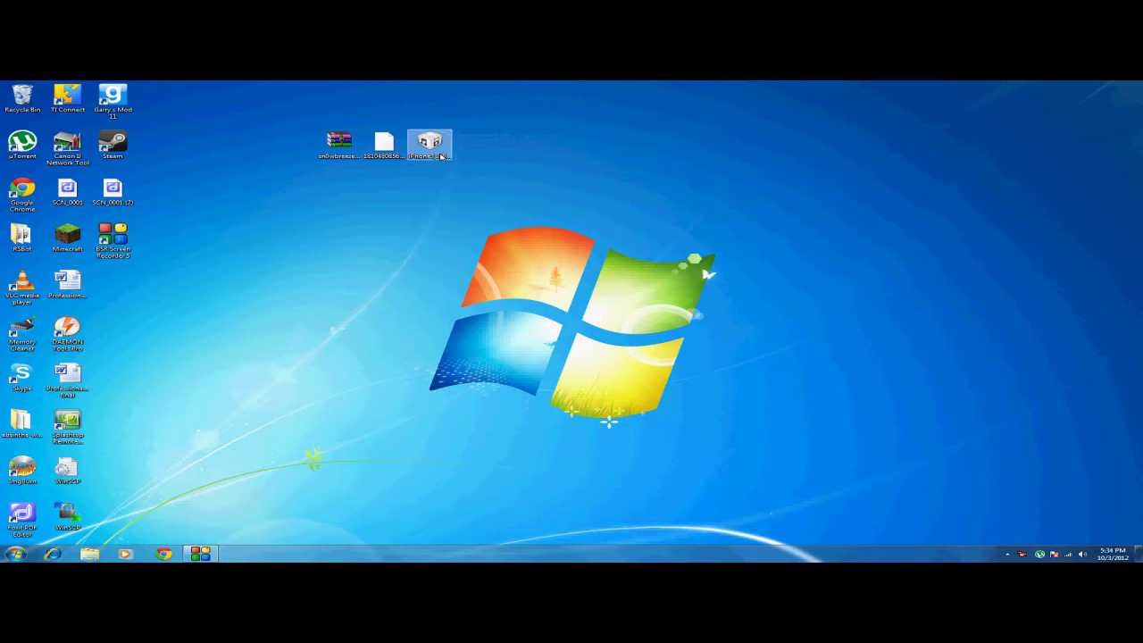
{"action": "left_click", "coordinate": [481, 198]}
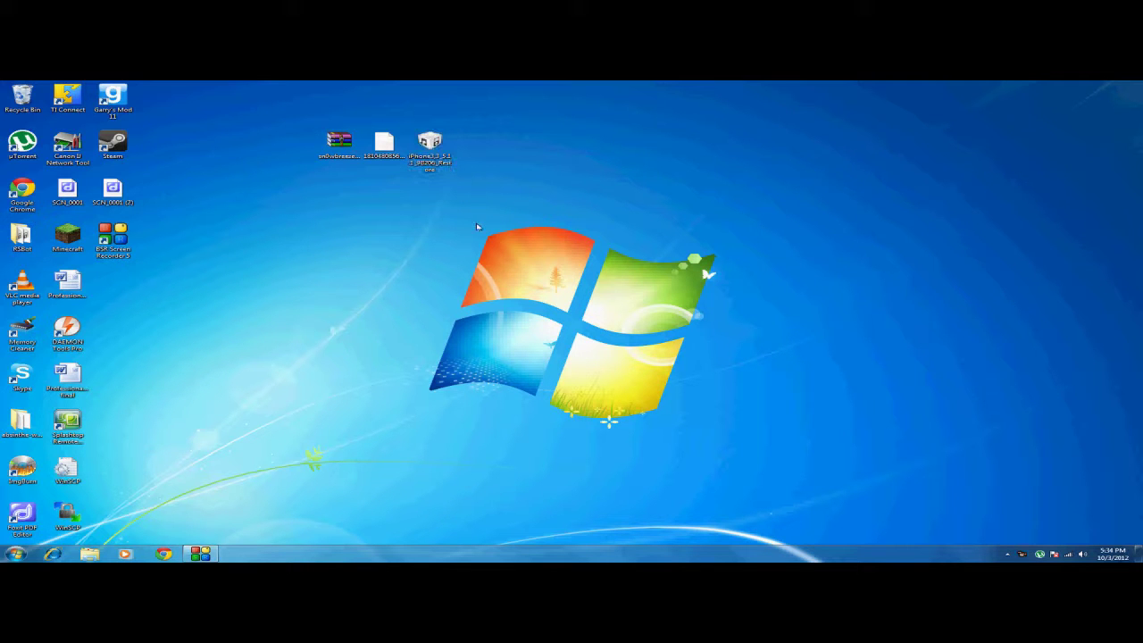
{"action": "mouse_move", "coordinate": [432, 148]}
{"action": "left_mouse_down"}
{"action": "mouse_move", "coordinate": [633, 136]}
{"action": "mouse_move", "coordinate": [446, 147]}
{"action": "left_mouse_up"}
{"action": "left_click", "coordinate": [362, 186]}
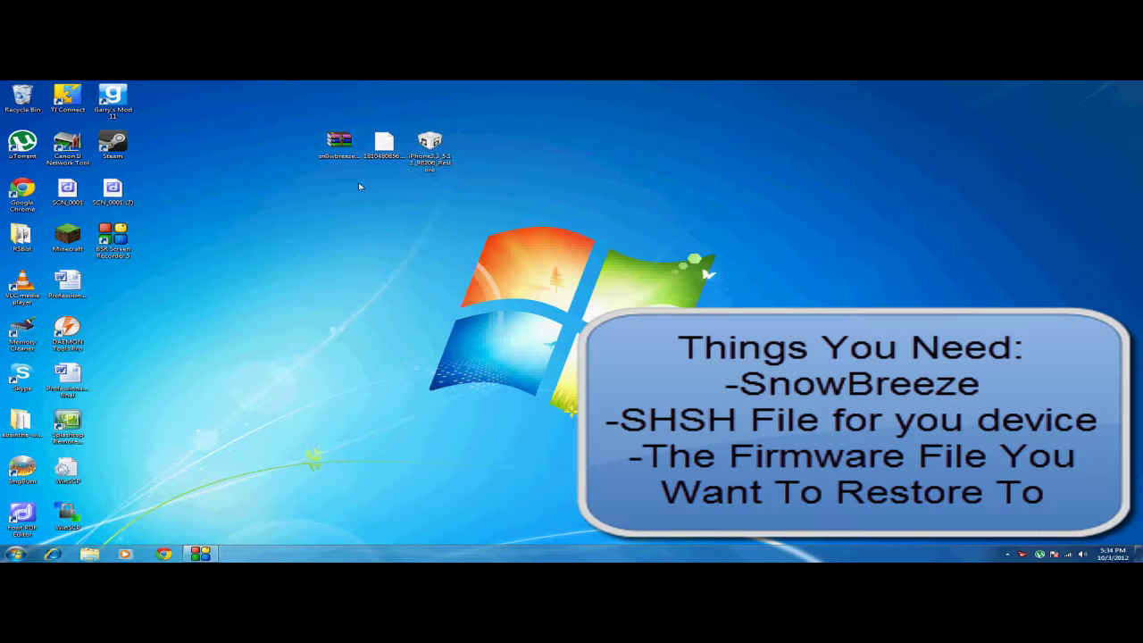
{"action": "left_click", "coordinate": [380, 153]}
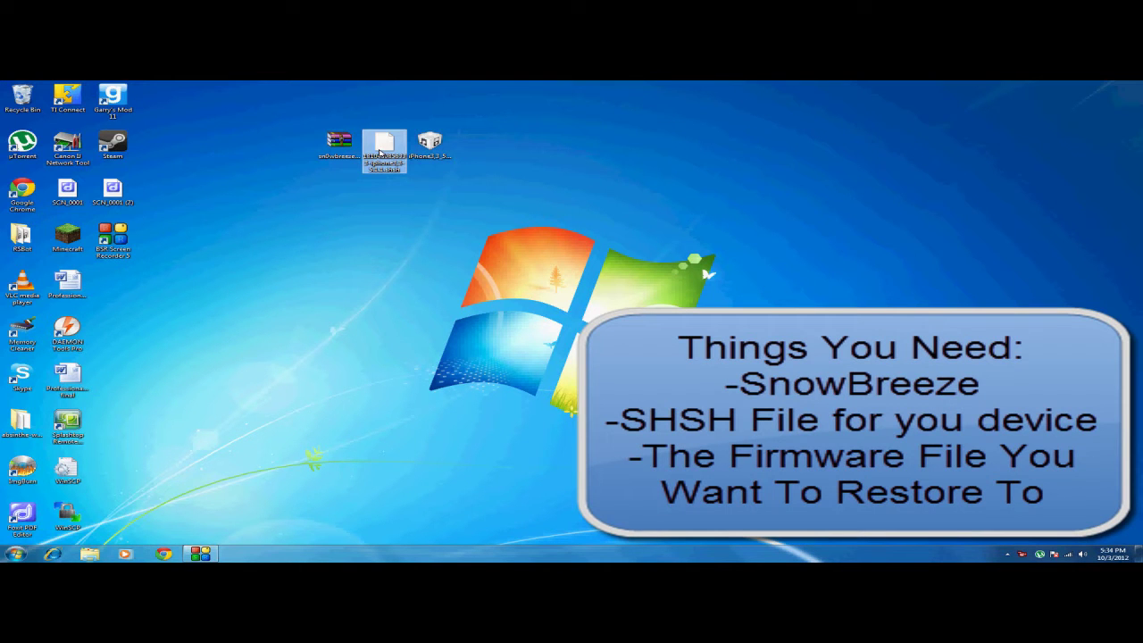
{"action": "left_click", "coordinate": [447, 166]}
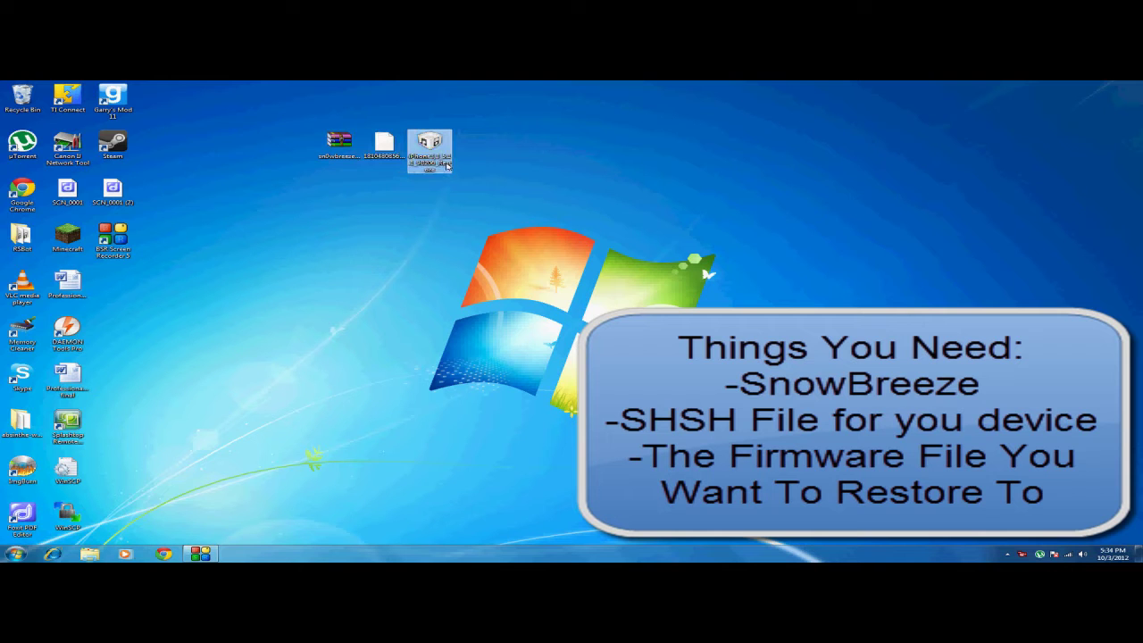
{"action": "left_click", "coordinate": [396, 157]}
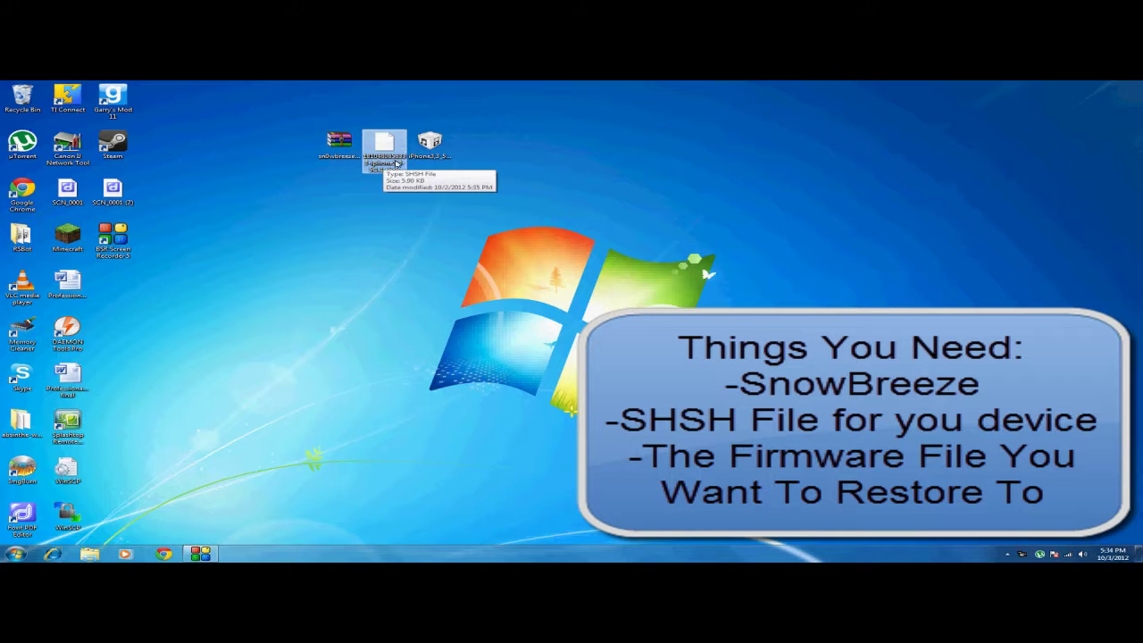
{"action": "left_click", "coordinate": [342, 182]}
- Extract the sn0wbreeze archive on the desktop into its own sn0wbreeze-v2.9.6 folder
{"action": "left_click", "coordinate": [338, 162]}
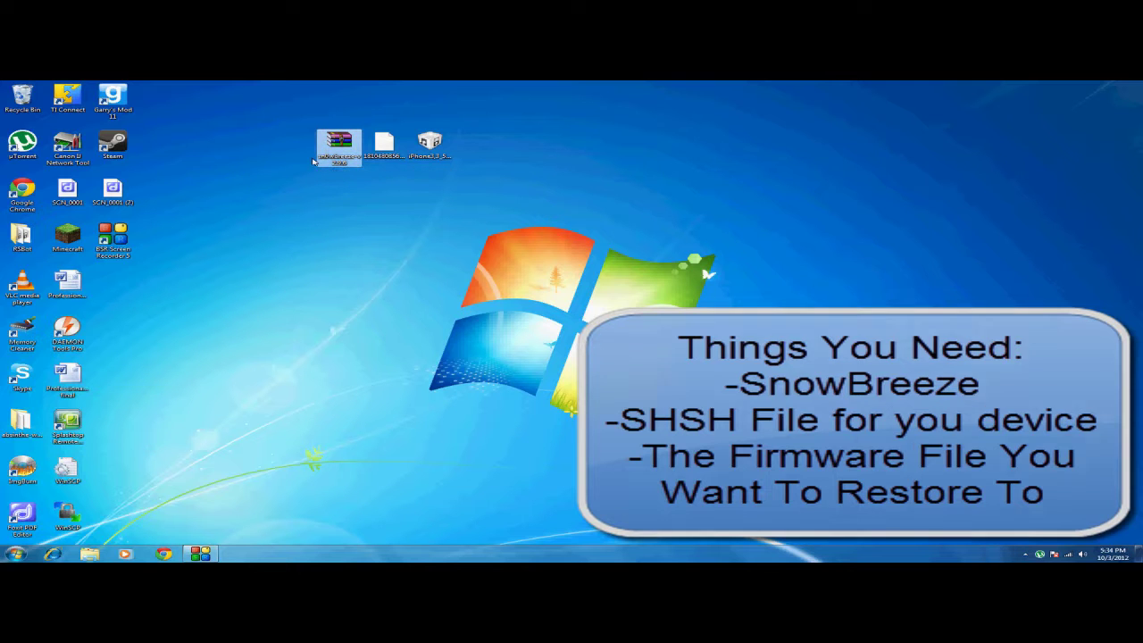
{"action": "right_click", "coordinate": [360, 148]}
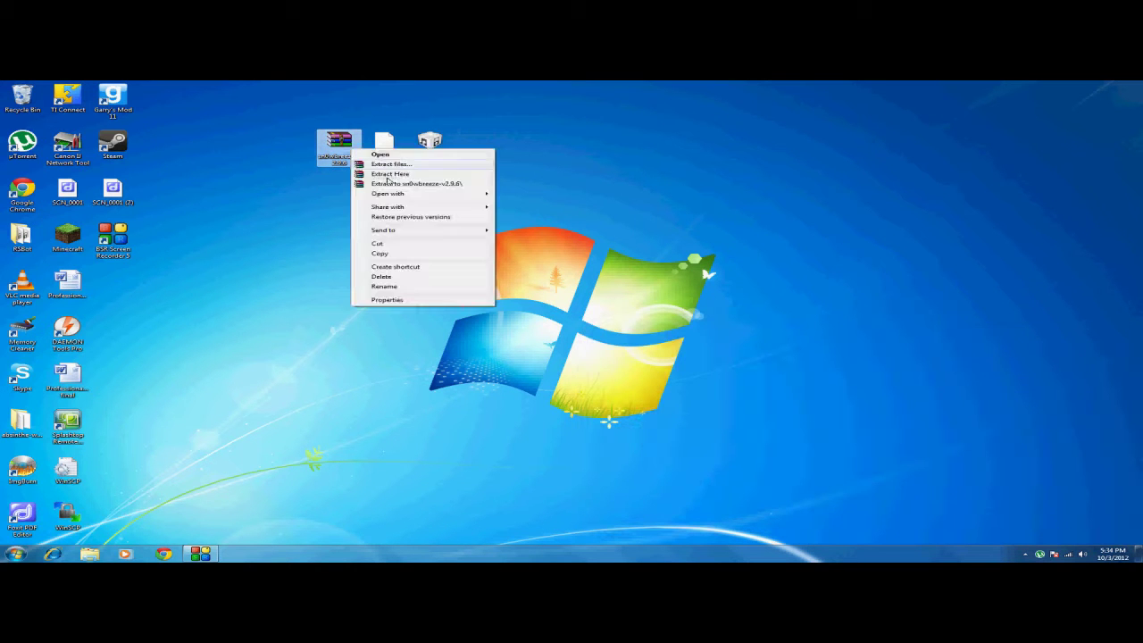
{"action": "left_click", "coordinate": [386, 186]}
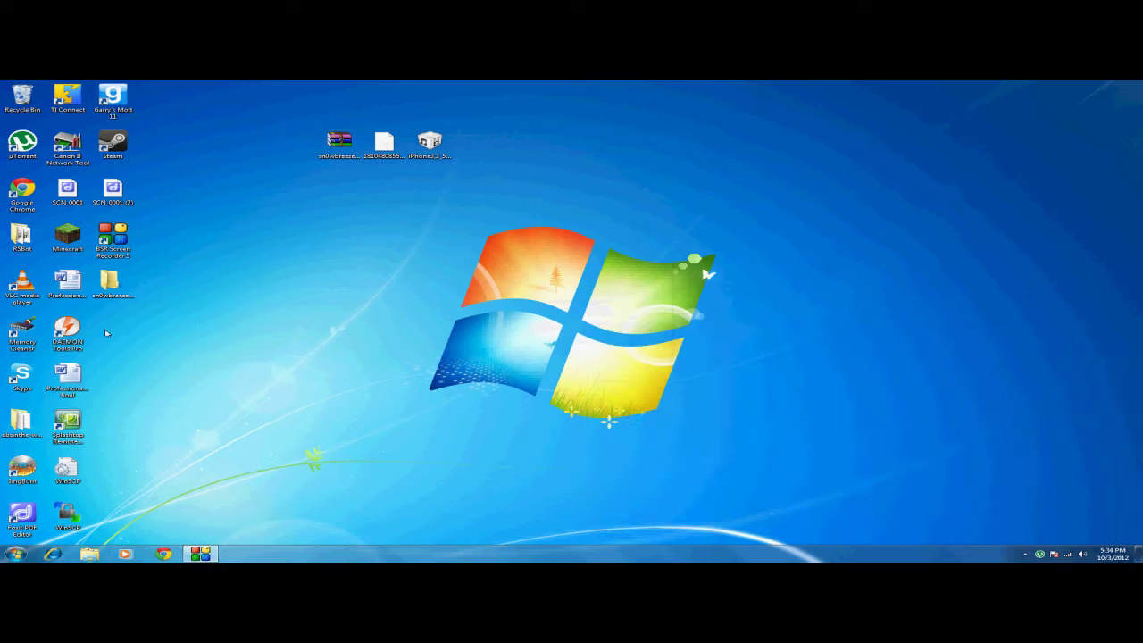
- Launch the sn0wbreeze-v2.9.6 application from the extracted folder and accept its disclaimer
{"action": "double_click", "coordinate": [125, 298]}
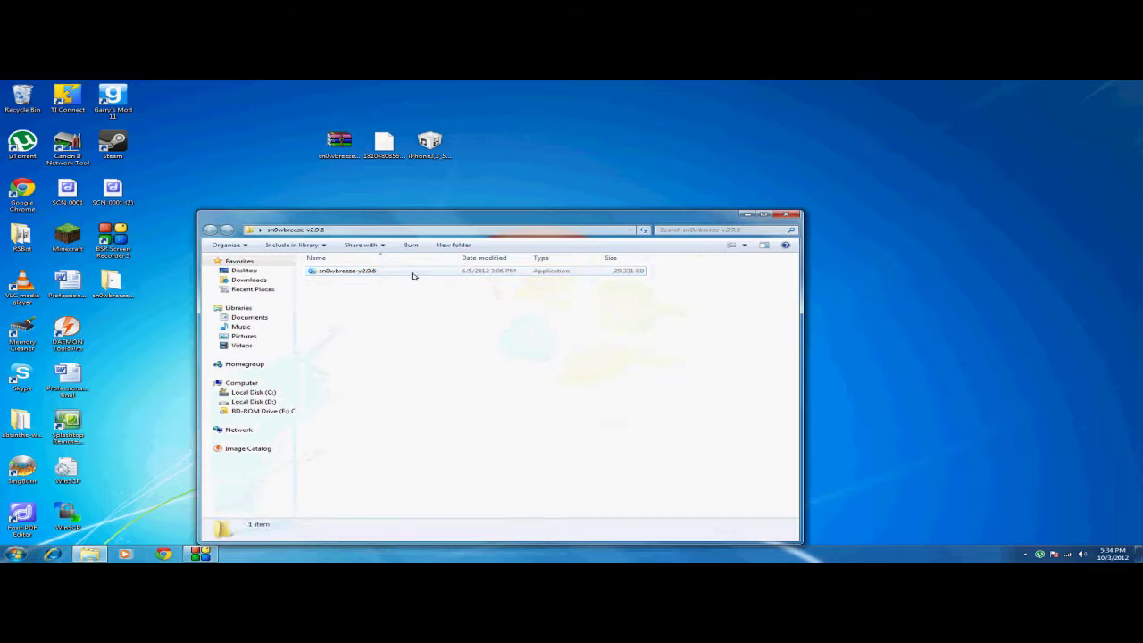
{"action": "left_click", "coordinate": [414, 271]}
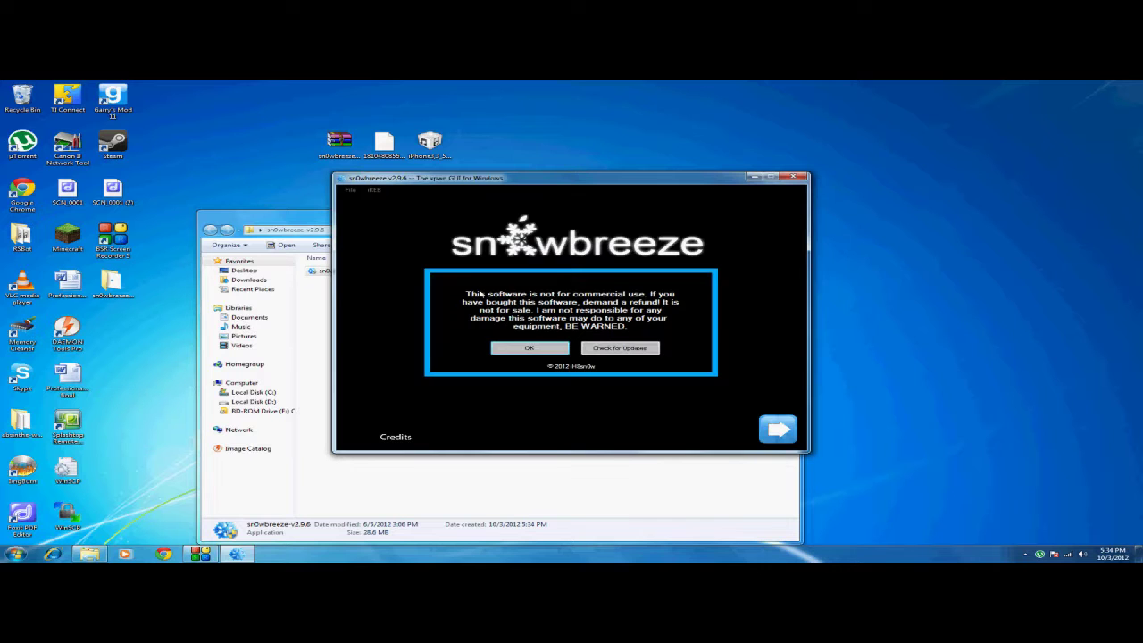
{"action": "left_click", "coordinate": [530, 349]}
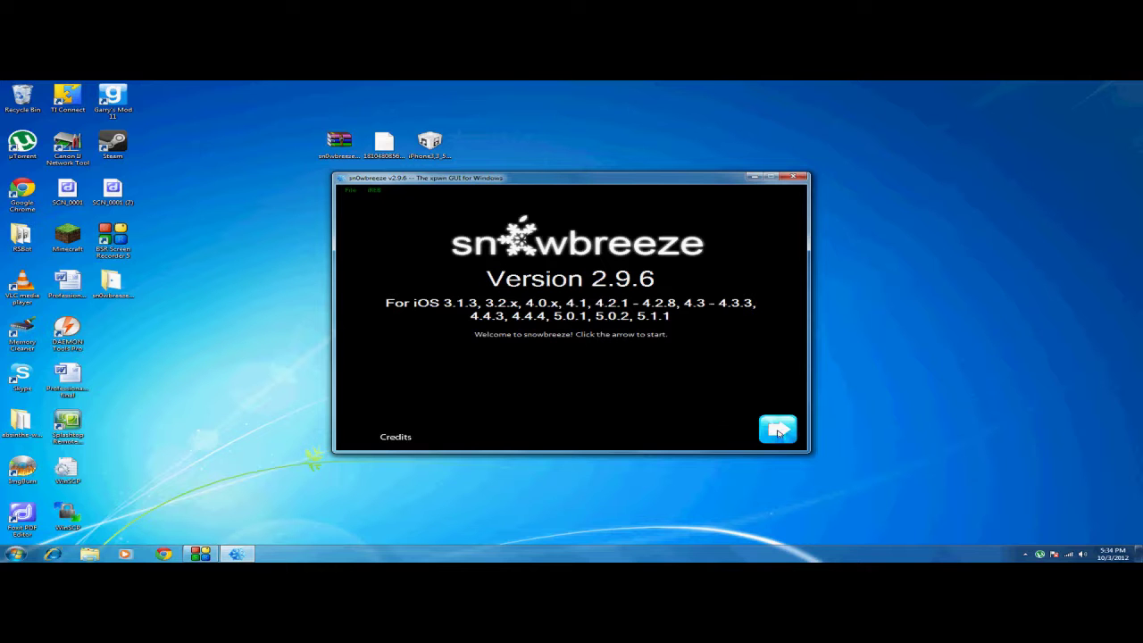
- Start the firmware wizard and load the iPhone3,3_5.1.1_9B206_Restore IPSW from the desktop
{"action": "left_click", "coordinate": [779, 432]}
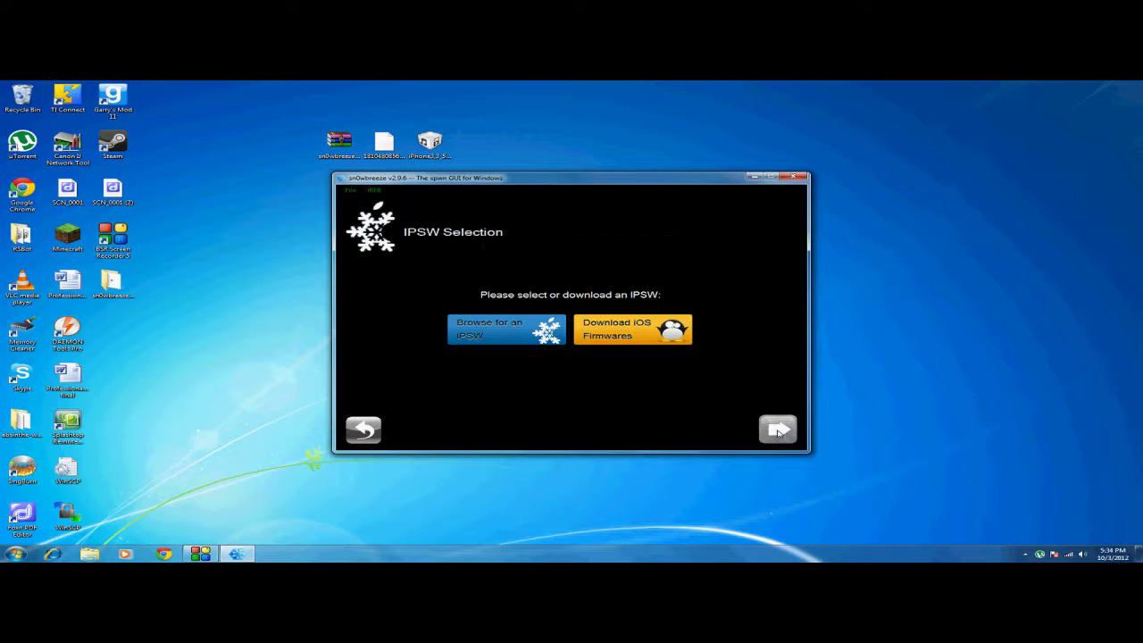
{"action": "left_click", "coordinate": [481, 337]}
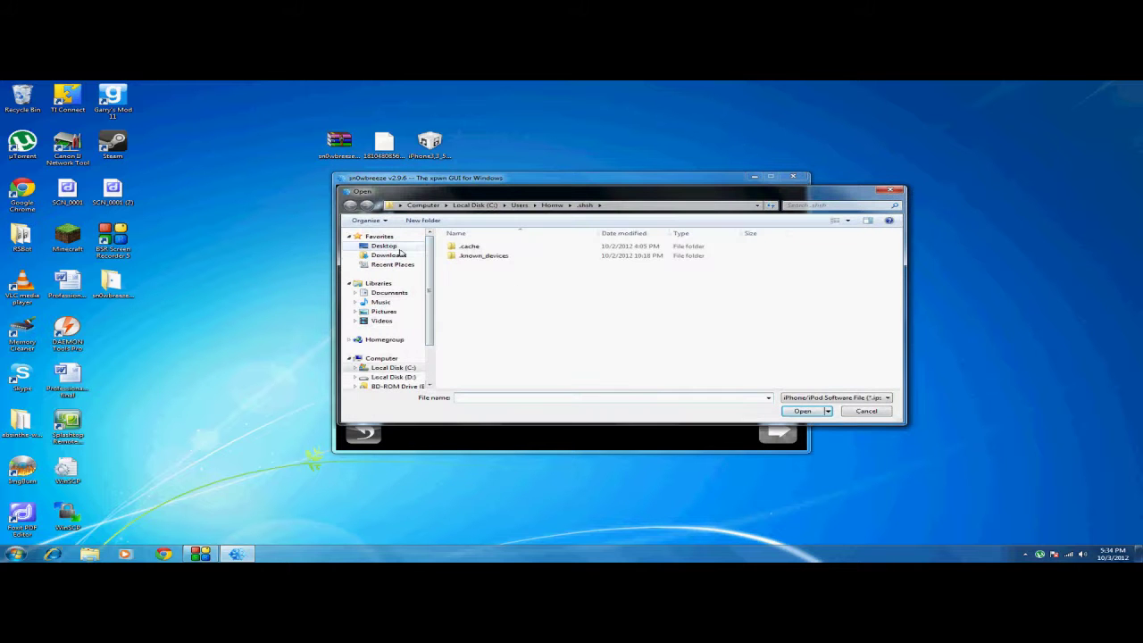
{"action": "left_click", "coordinate": [386, 246]}
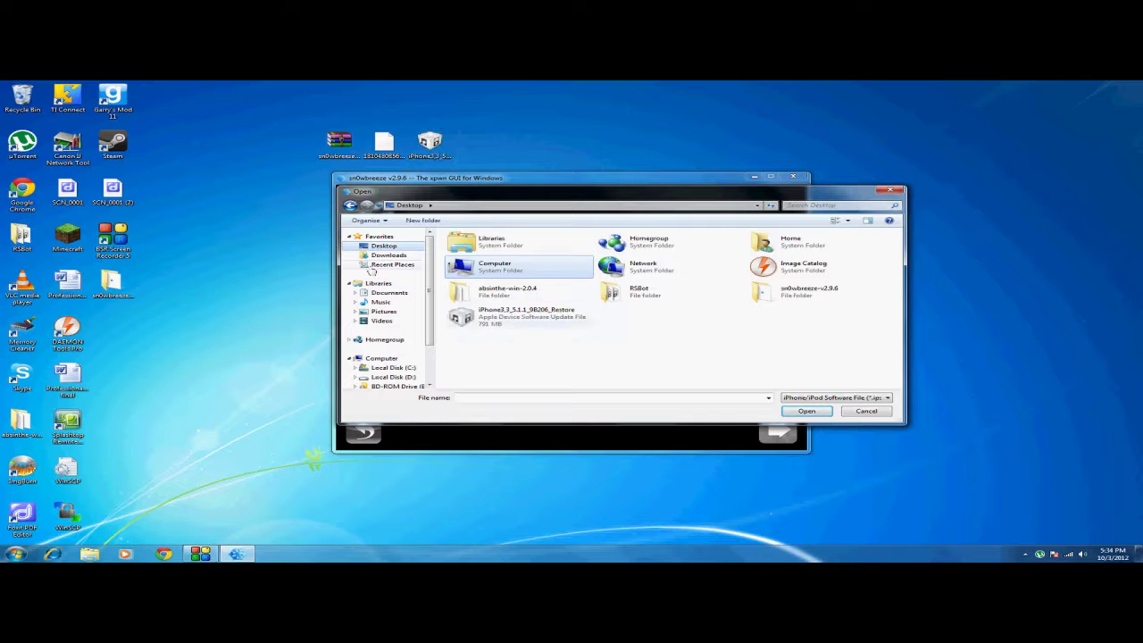
{"action": "left_click", "coordinate": [471, 310]}
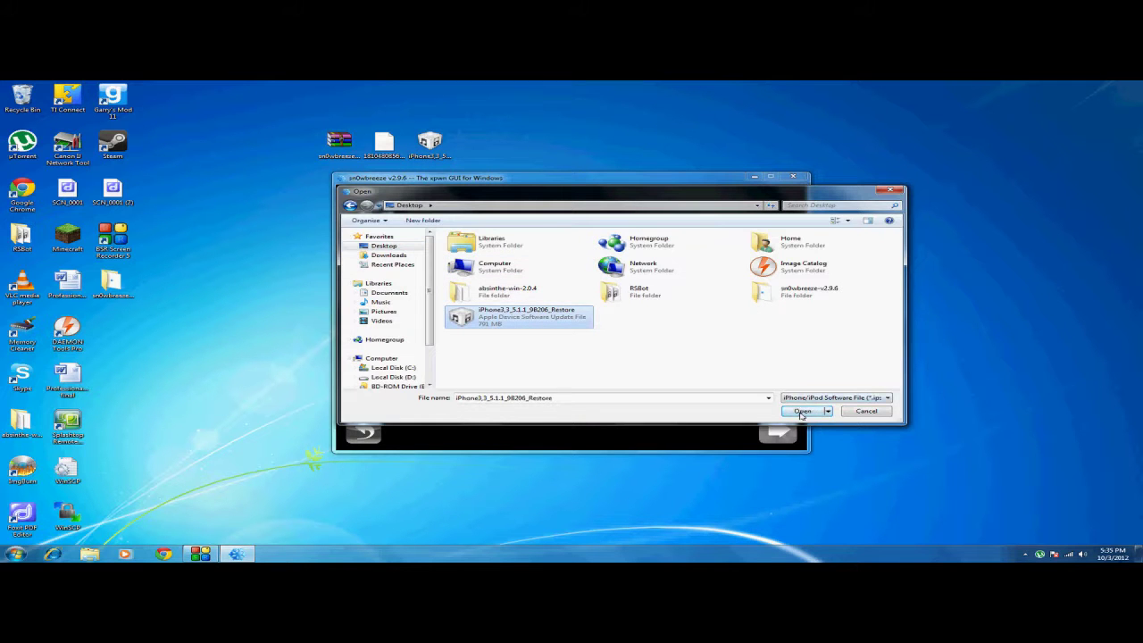
{"action": "left_click", "coordinate": [802, 413]}
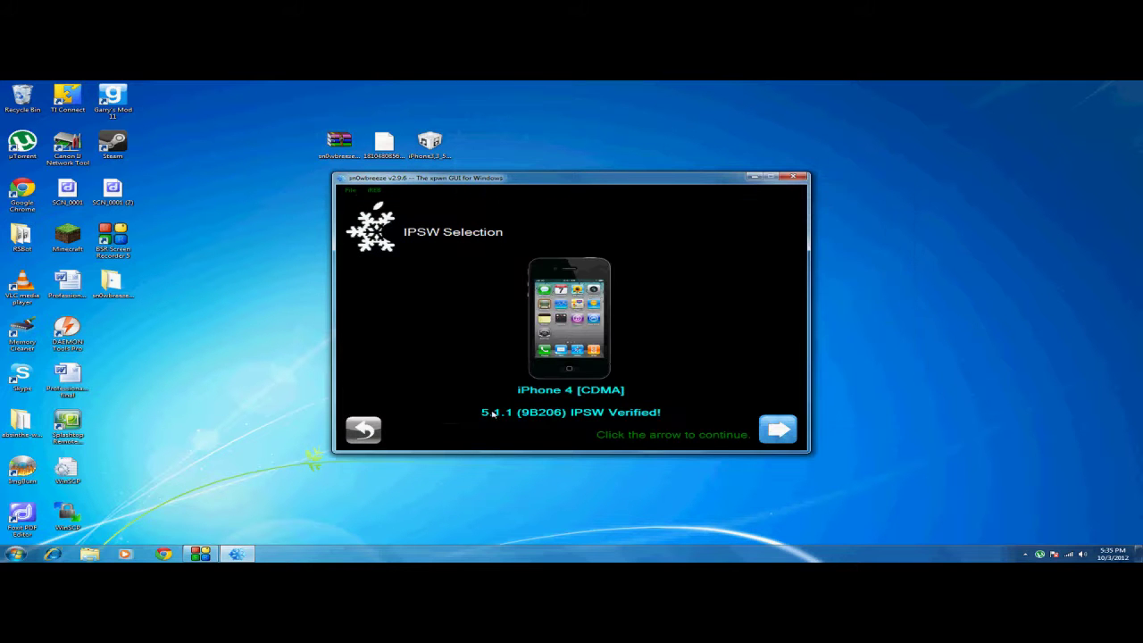
- Choose iFaith Mode for the loaded firmware and load the iphone3,3-5.1.1 SHSH file from the desktop
{"action": "left_click", "coordinate": [773, 428]}
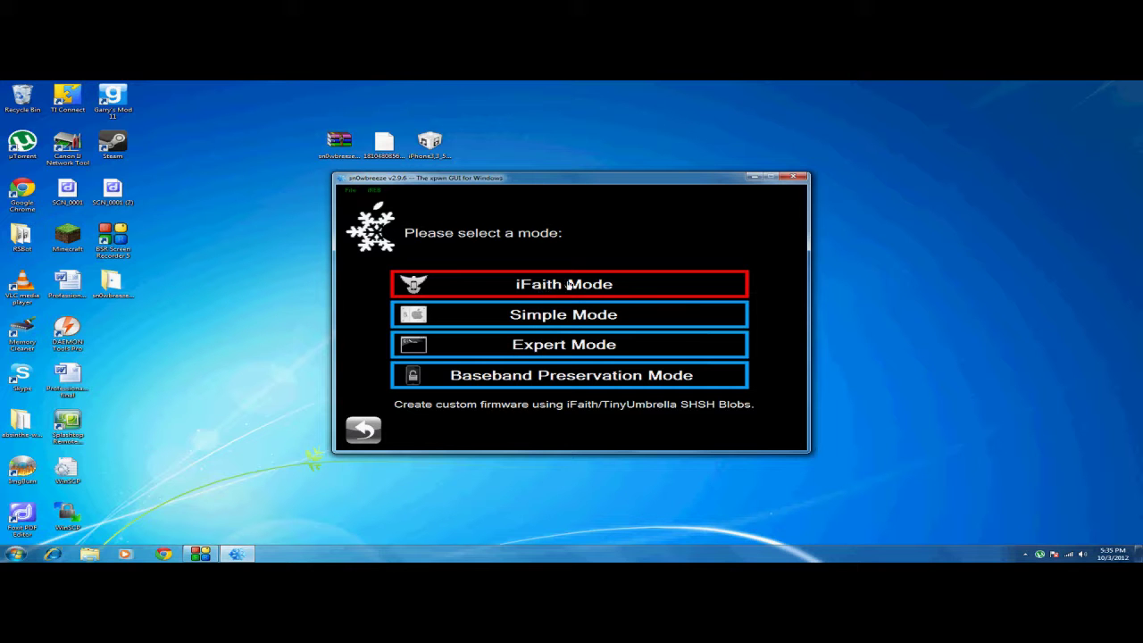
{"action": "left_click", "coordinate": [641, 294]}
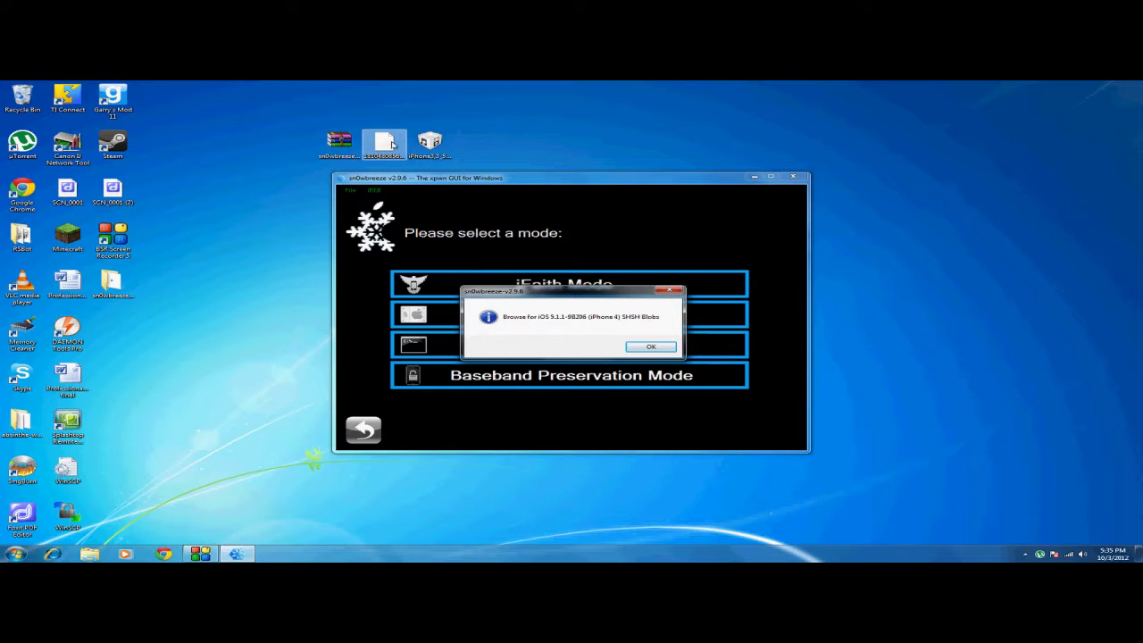
{"action": "left_click", "coordinate": [649, 346]}
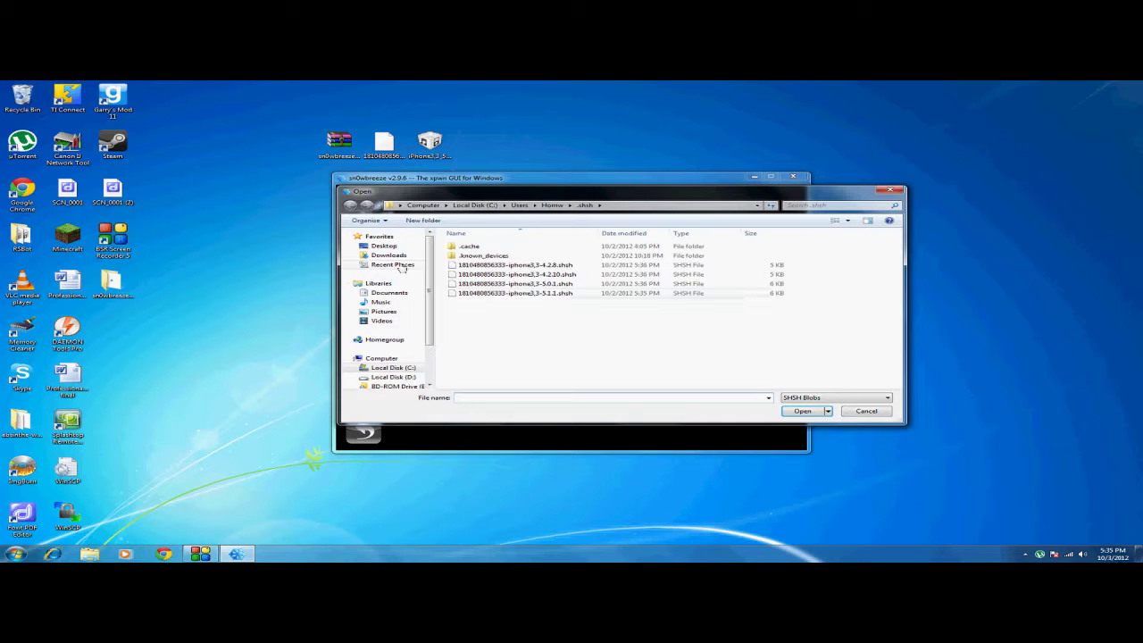
{"action": "left_click", "coordinate": [386, 246]}
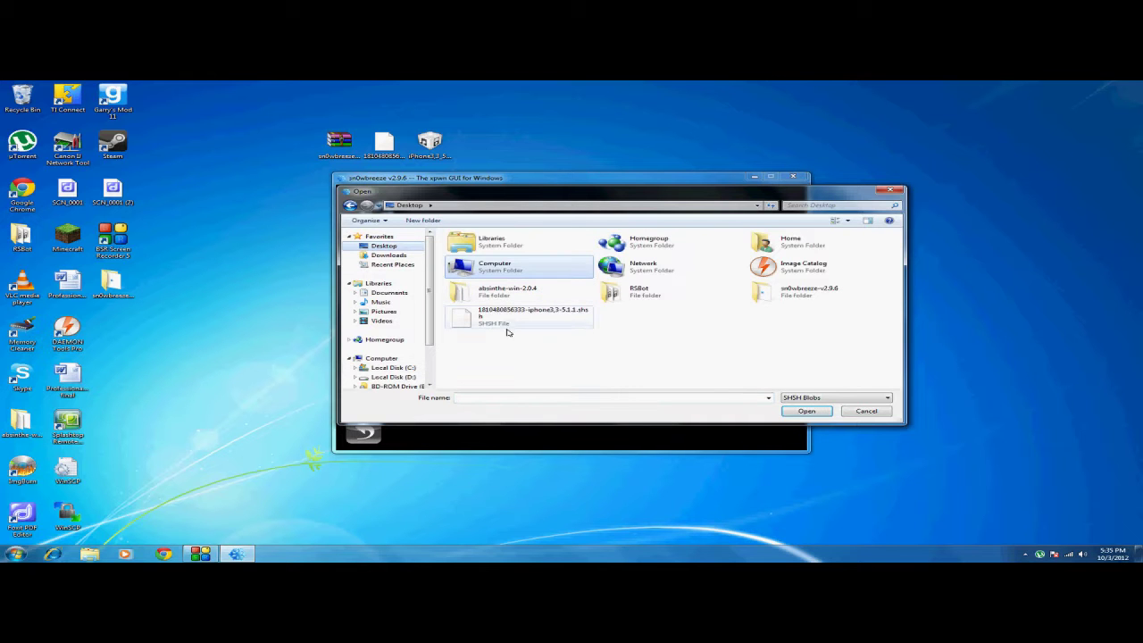
{"action": "left_click", "coordinate": [503, 316]}
{"action": "left_click", "coordinate": [805, 411]}
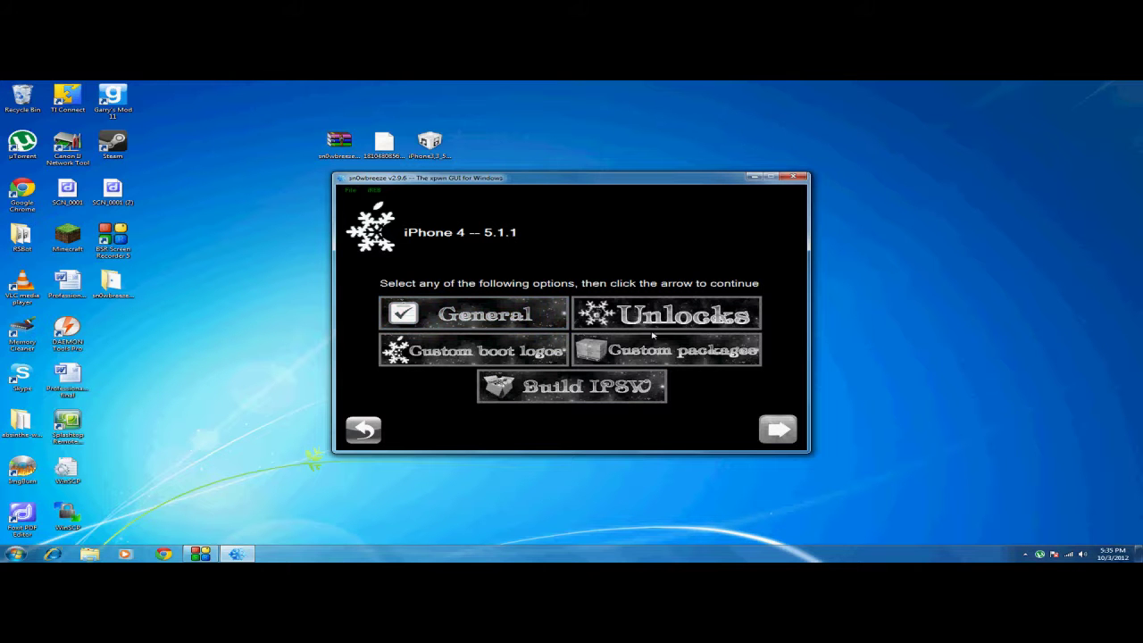
- Build the custom iPhone 4 5.1.1 IPSW, declining the PacMan game during the build
{"action": "left_click", "coordinate": [590, 399]}
{"action": "left_click", "coordinate": [775, 433]}
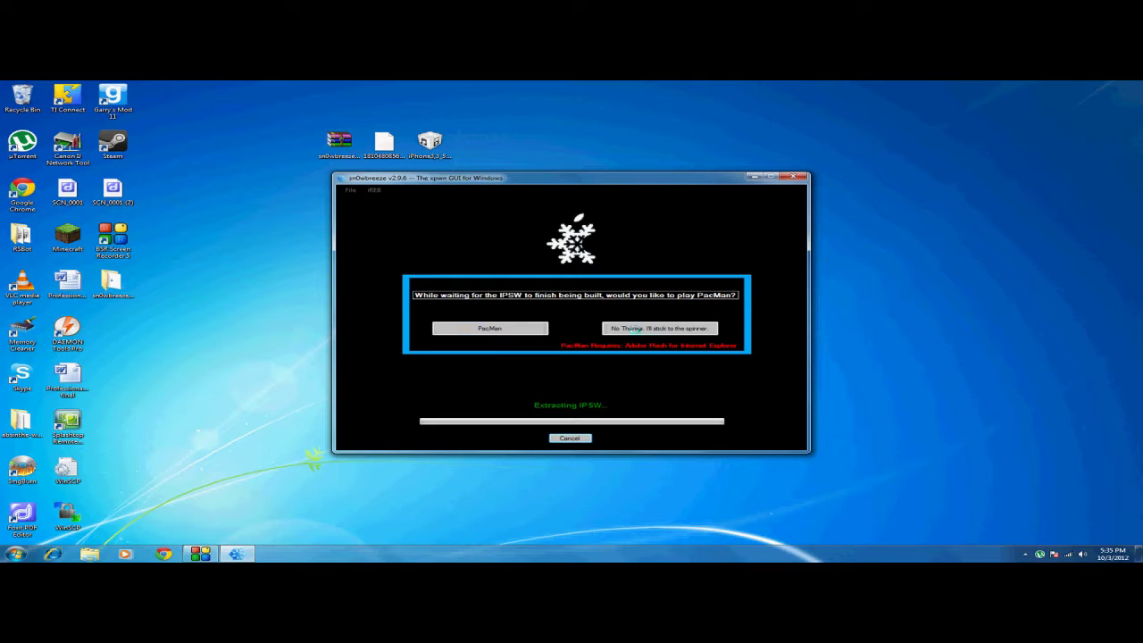
{"action": "left_click", "coordinate": [674, 329]}
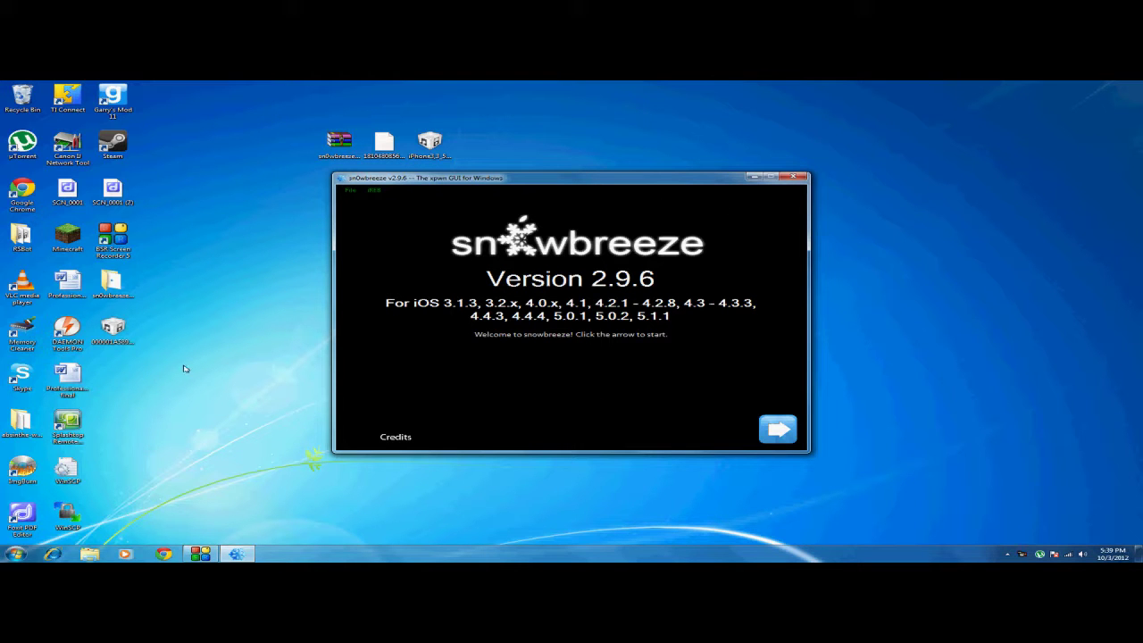
{"action": "left_click", "coordinate": [113, 331]}
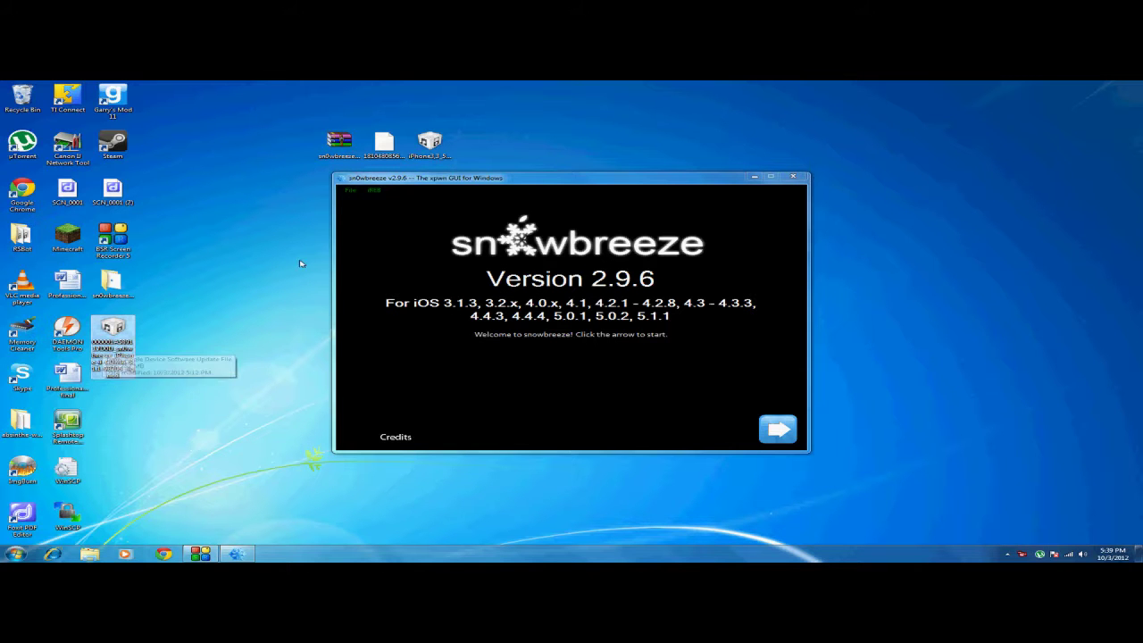
{"action": "left_click", "coordinate": [526, 280]}
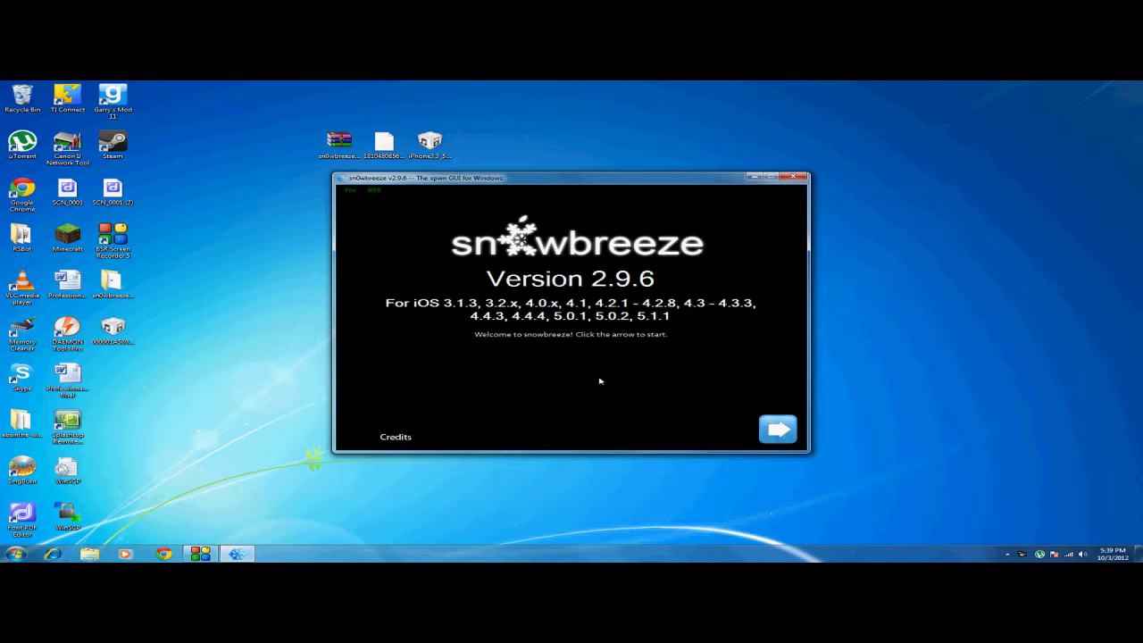
- Run iREB for a device other than Apple TV 2, start the DFU Pwner and acknowledge its completion message
{"action": "left_click", "coordinate": [373, 190]}
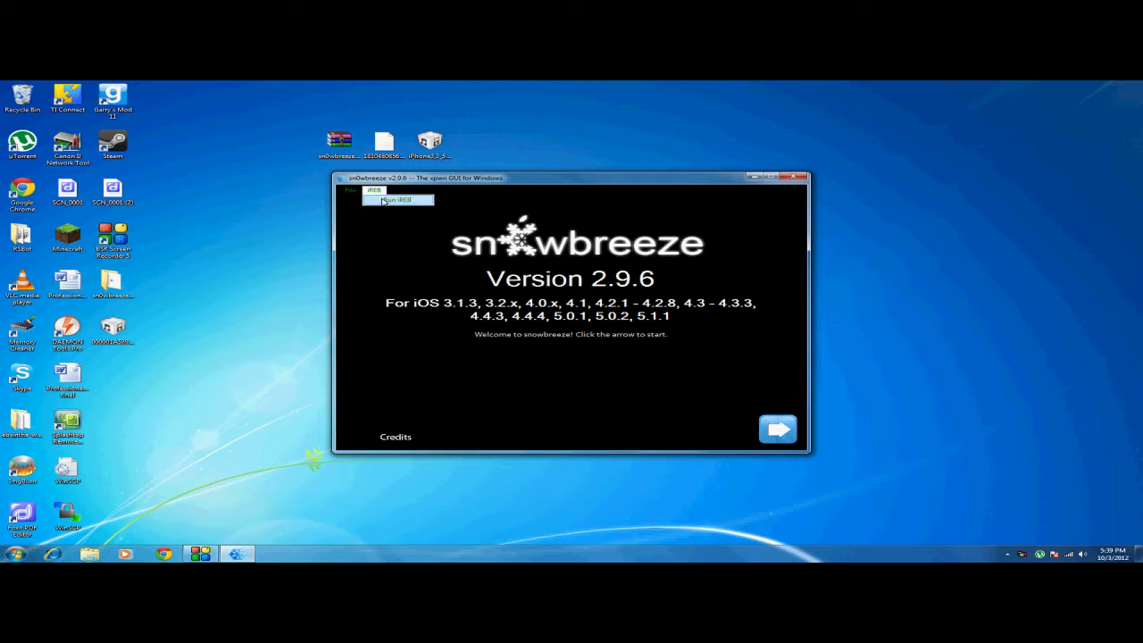
{"action": "left_click", "coordinate": [382, 201]}
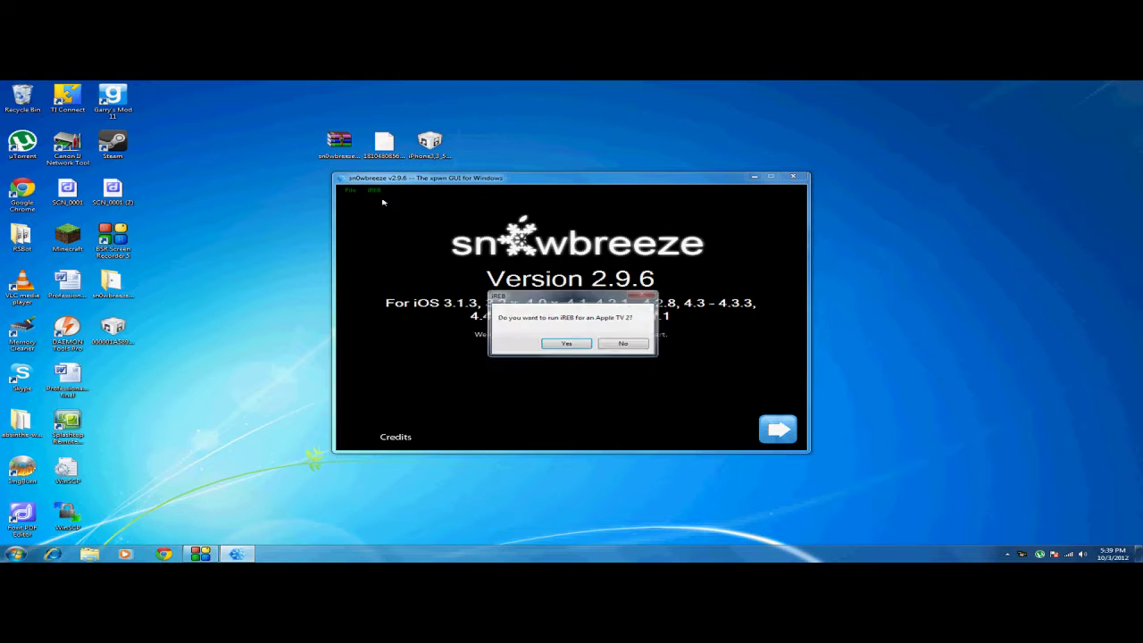
{"action": "left_click", "coordinate": [624, 344]}
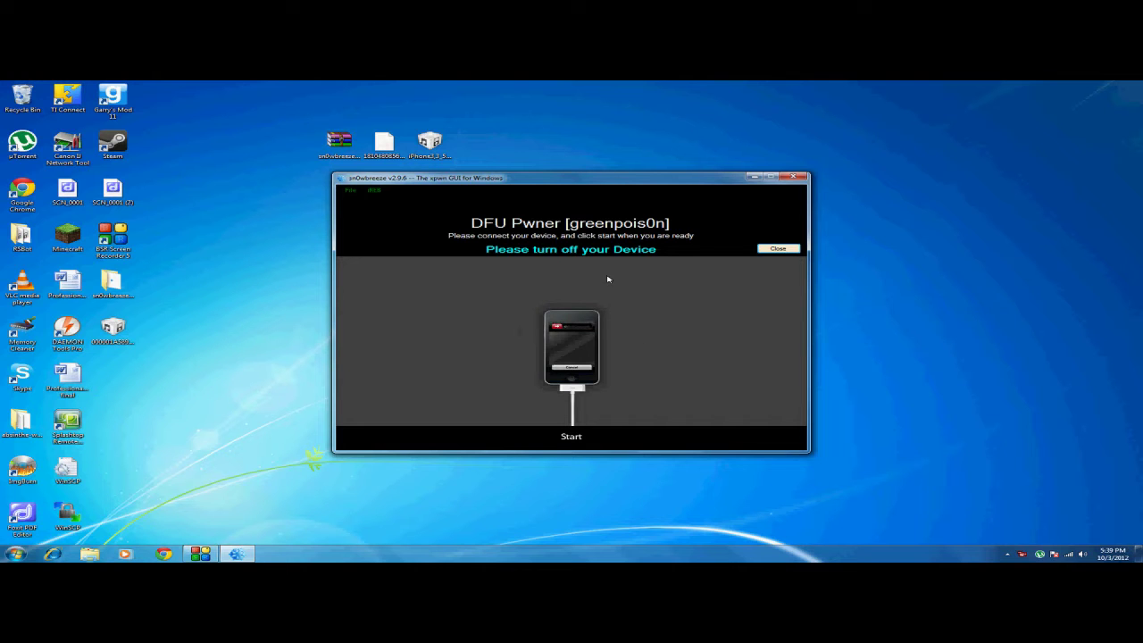
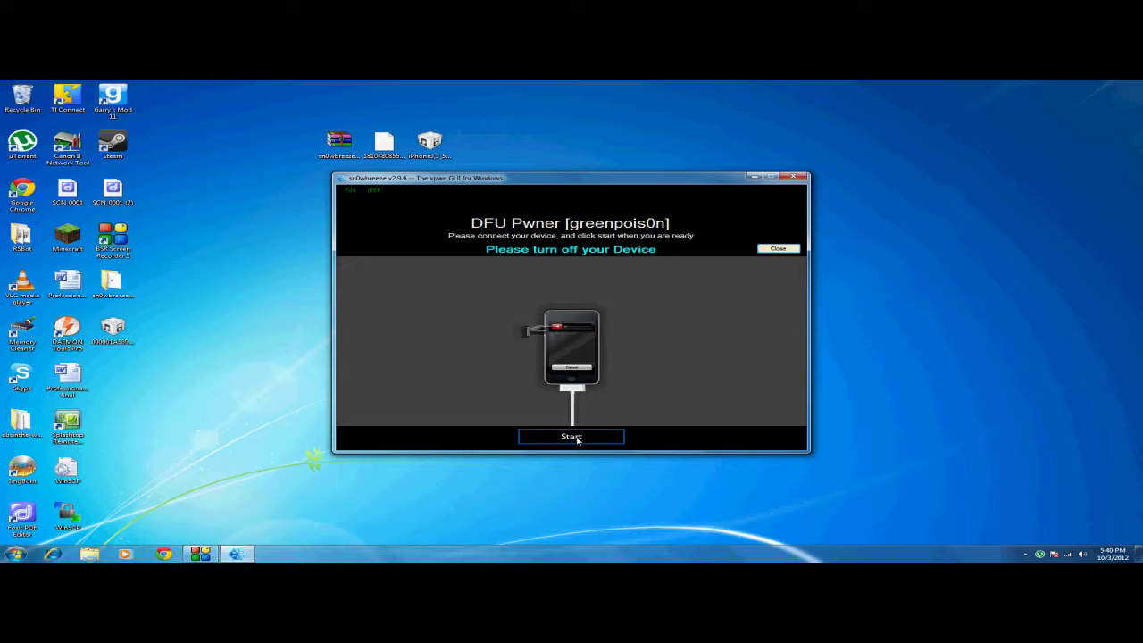
{"action": "left_click", "coordinate": [577, 438]}
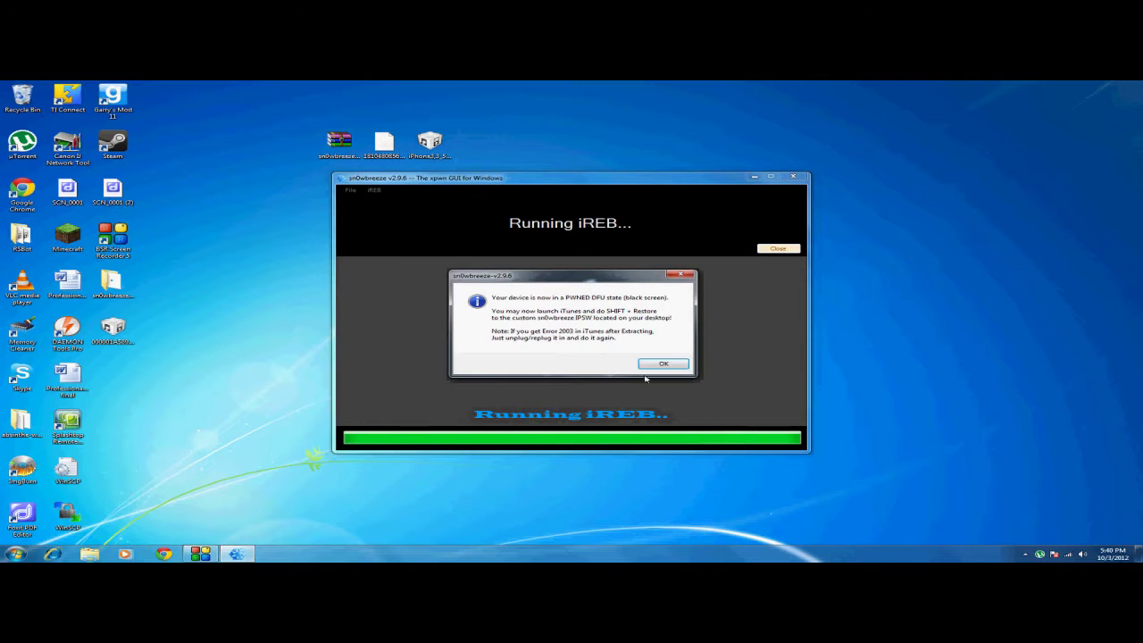
{"action": "left_click", "coordinate": [661, 364]}
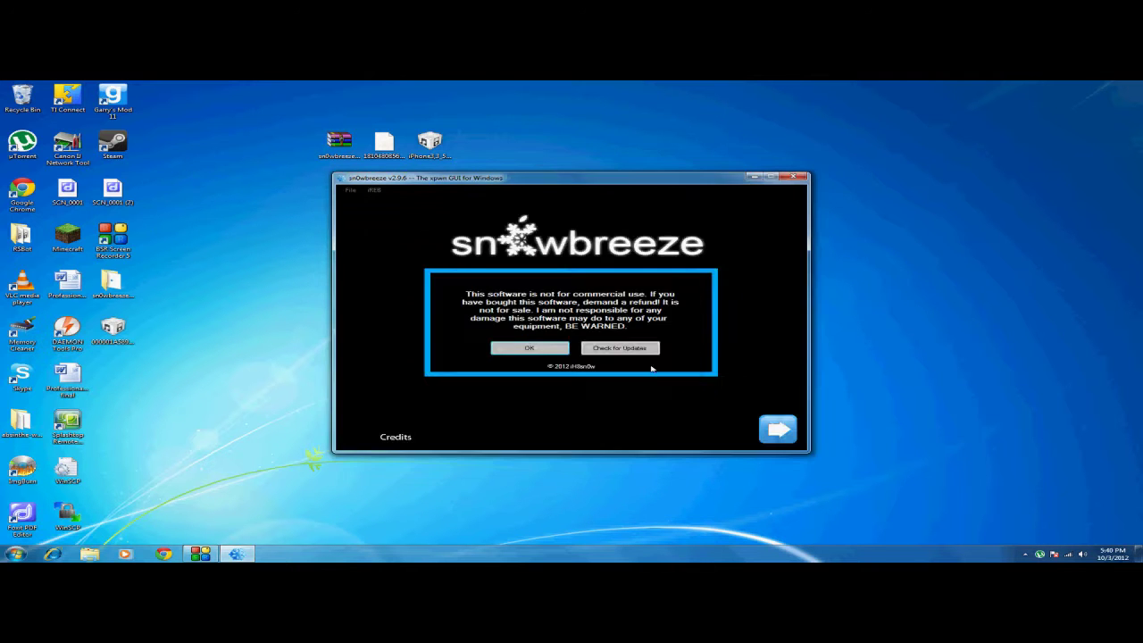
- Close sn0wbreeze, open iTunes and dismiss the notice about an iPhone in recovery mode
{"action": "left_click", "coordinate": [795, 178]}
{"action": "left_click", "coordinate": [15, 554]}
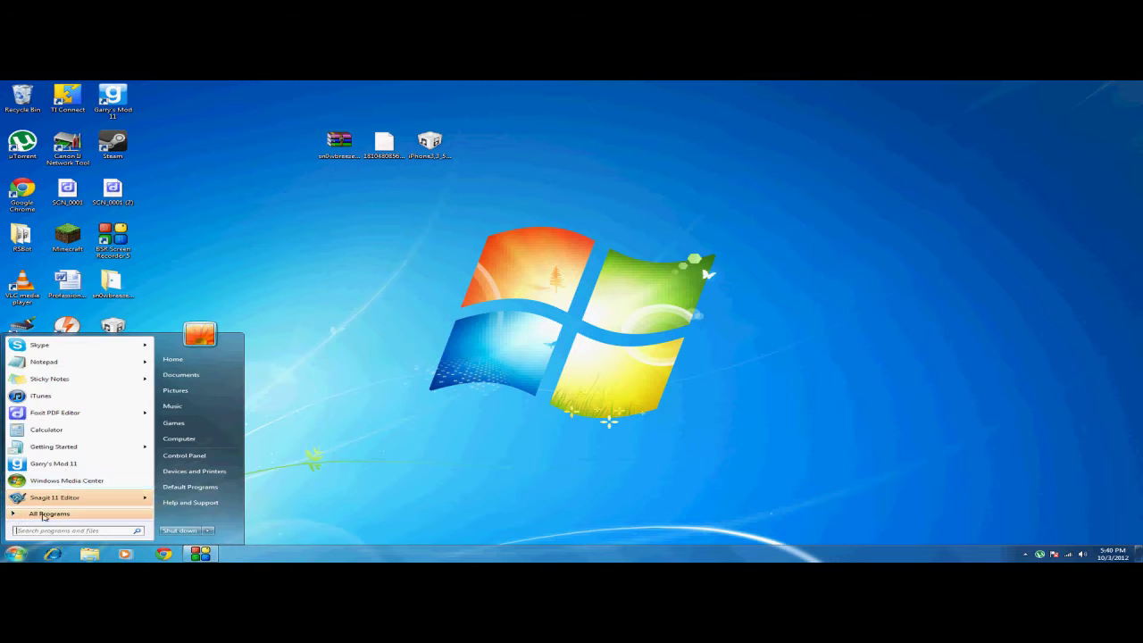
{"action": "left_click", "coordinate": [40, 395]}
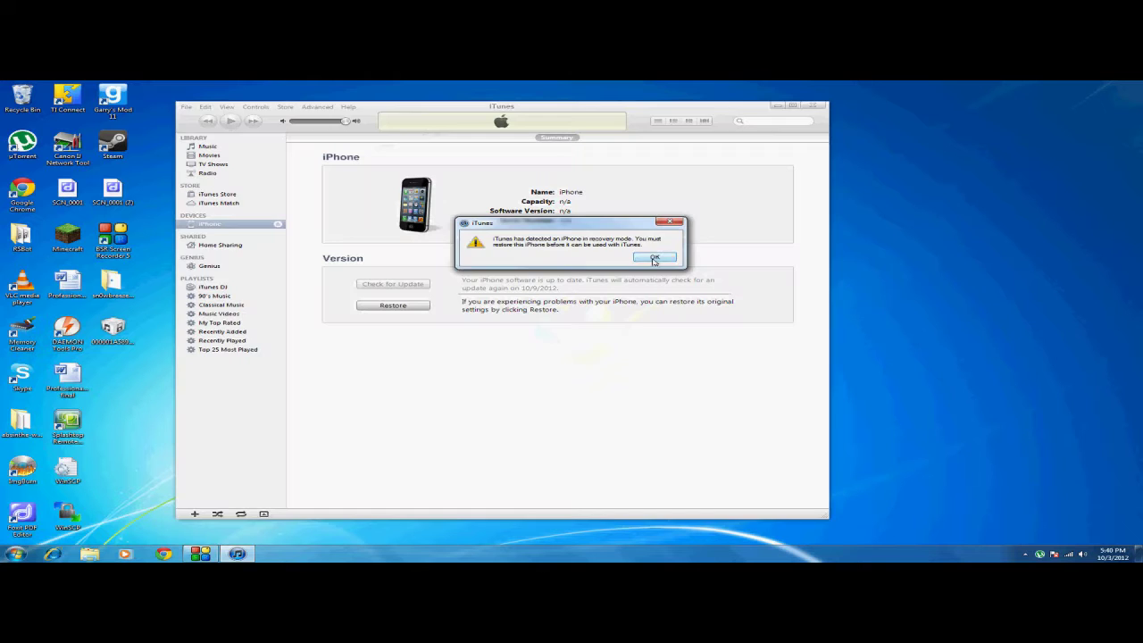
{"action": "left_click", "coordinate": [652, 258]}
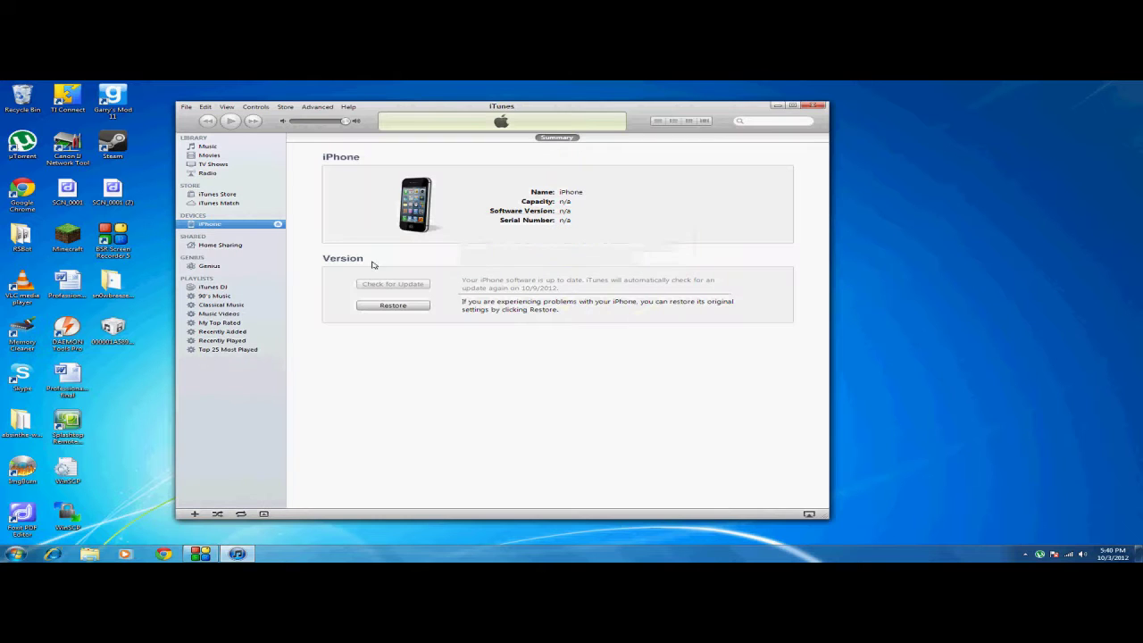
- Restore the iPhone from a chosen file, using the signed sn0wbreeze iPhone 4 CDMA 5.1.1 9B206 IPSW on the desktop
{"action": "left_click", "coordinate": [393, 306], "text": "shift"}
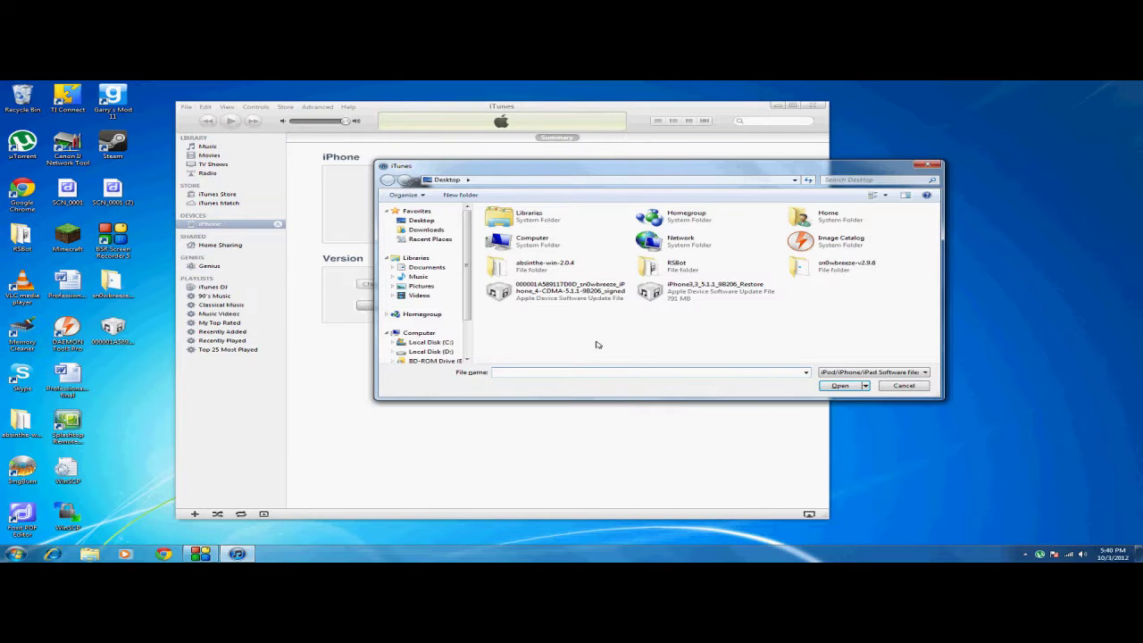
{"action": "left_click", "coordinate": [549, 293]}
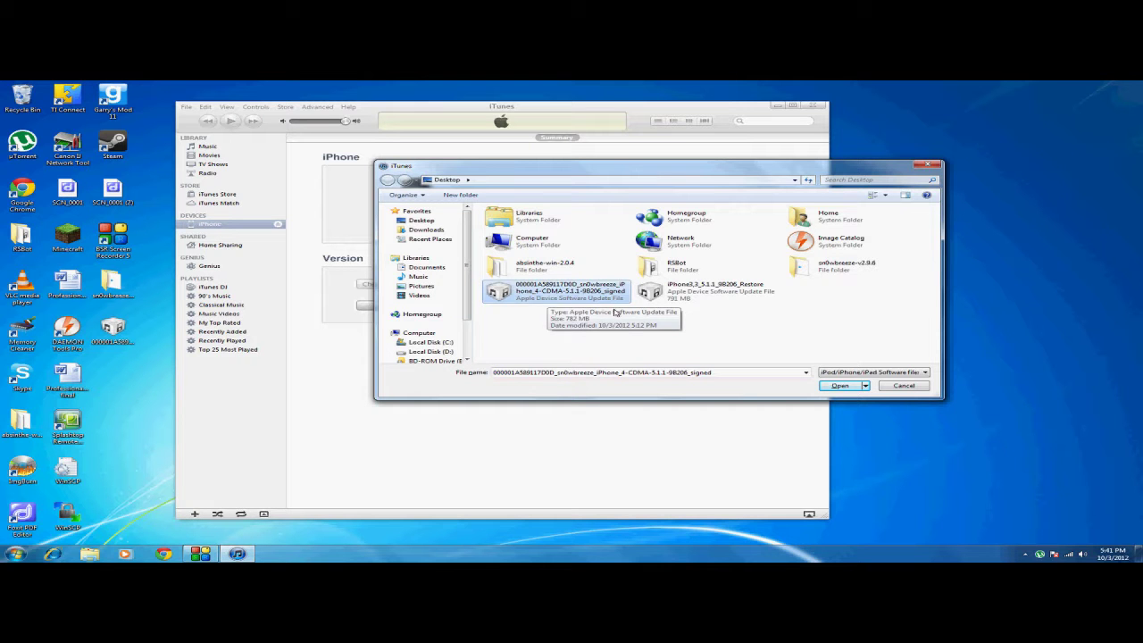
{"action": "left_click", "coordinate": [845, 386]}
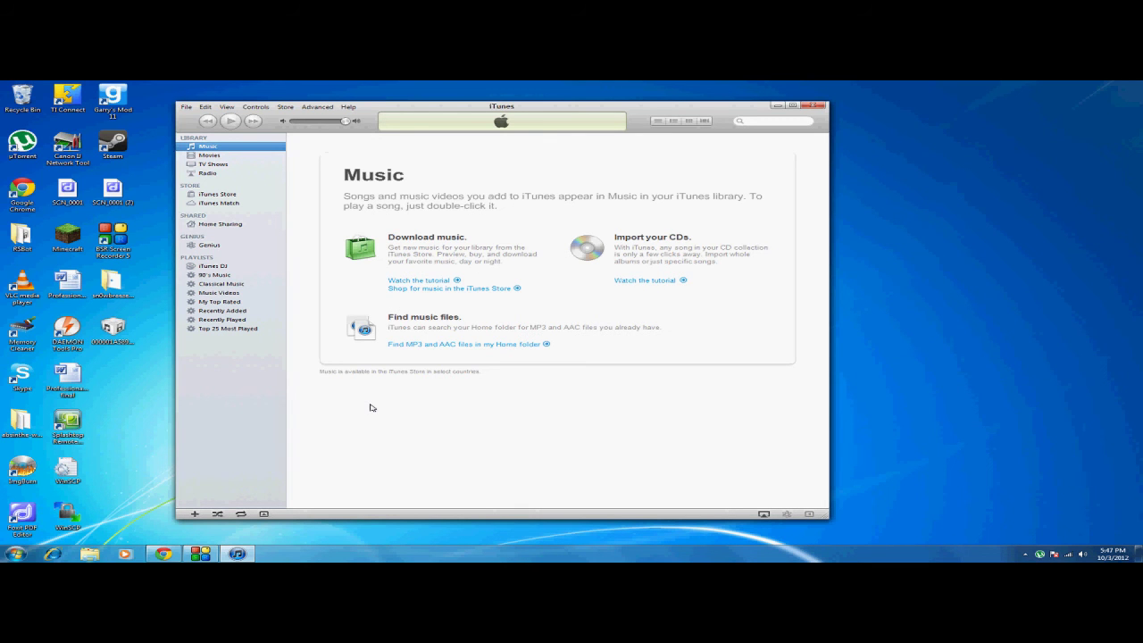
{"action": "key", "text": "F9"}
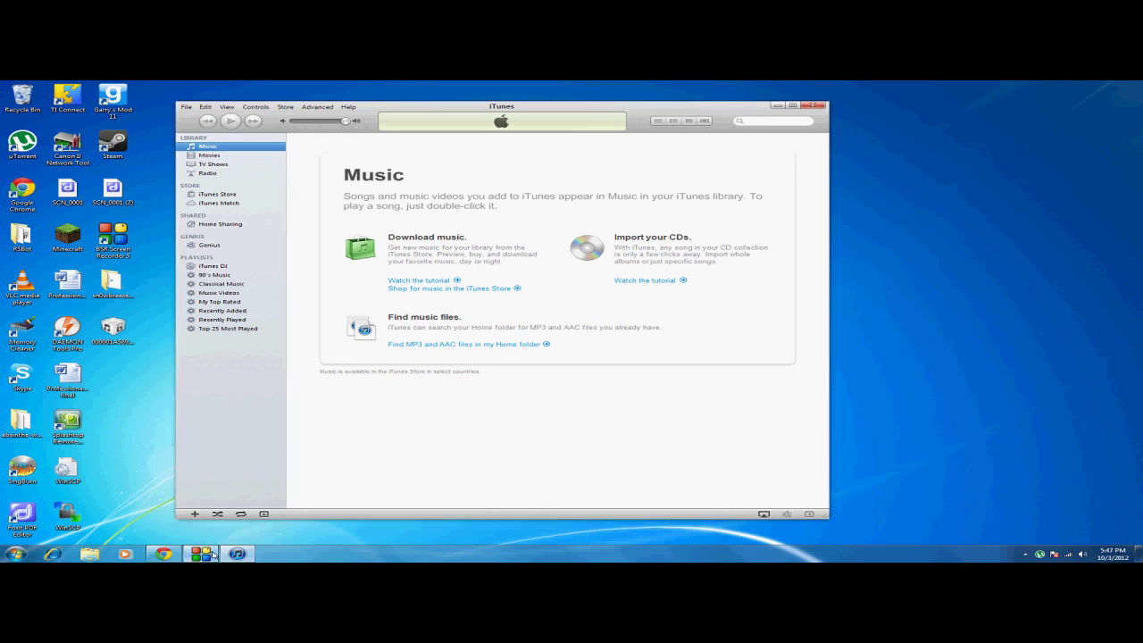